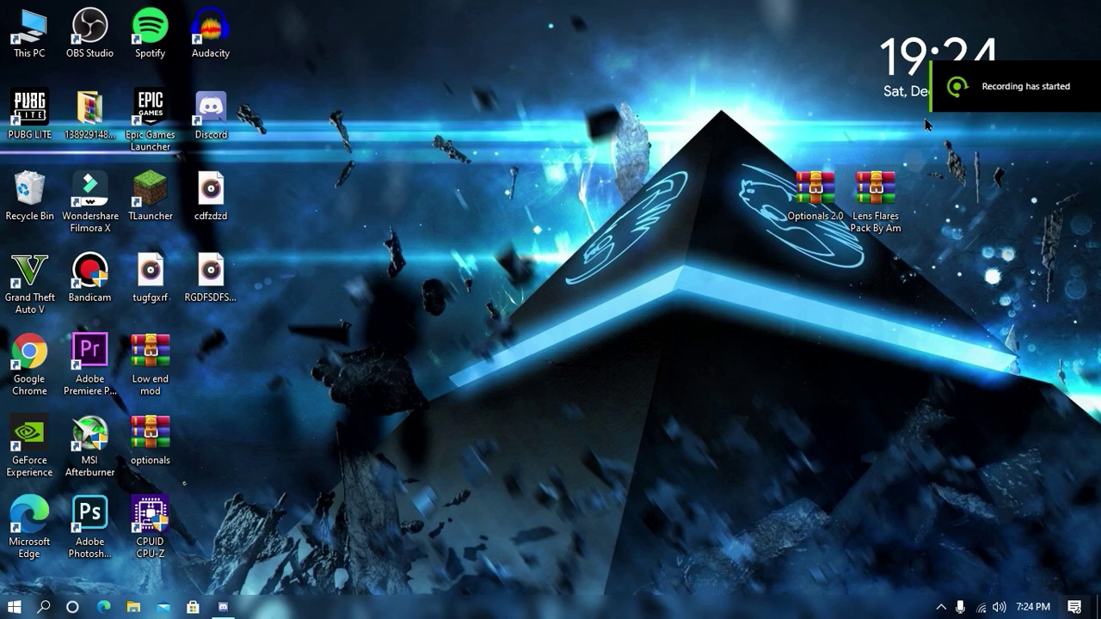
Step: Extract the Optionals 2.0 archive into its own desktop folder and place that folder beside the archives
{"action": "right_click", "coordinate": [807, 200]}
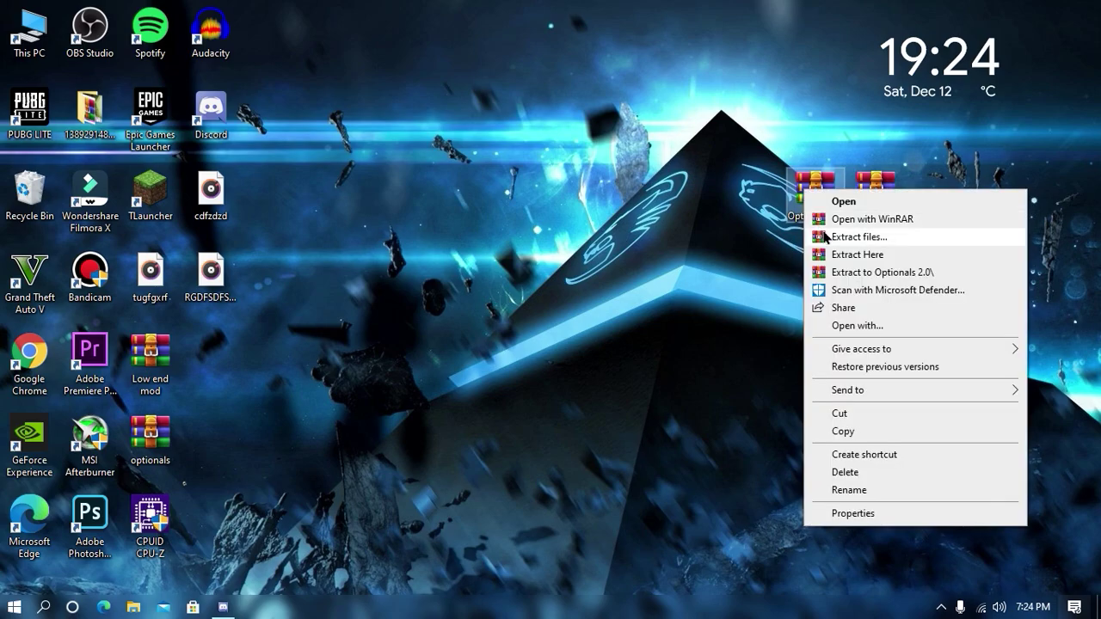
{"action": "left_click", "coordinate": [826, 236]}
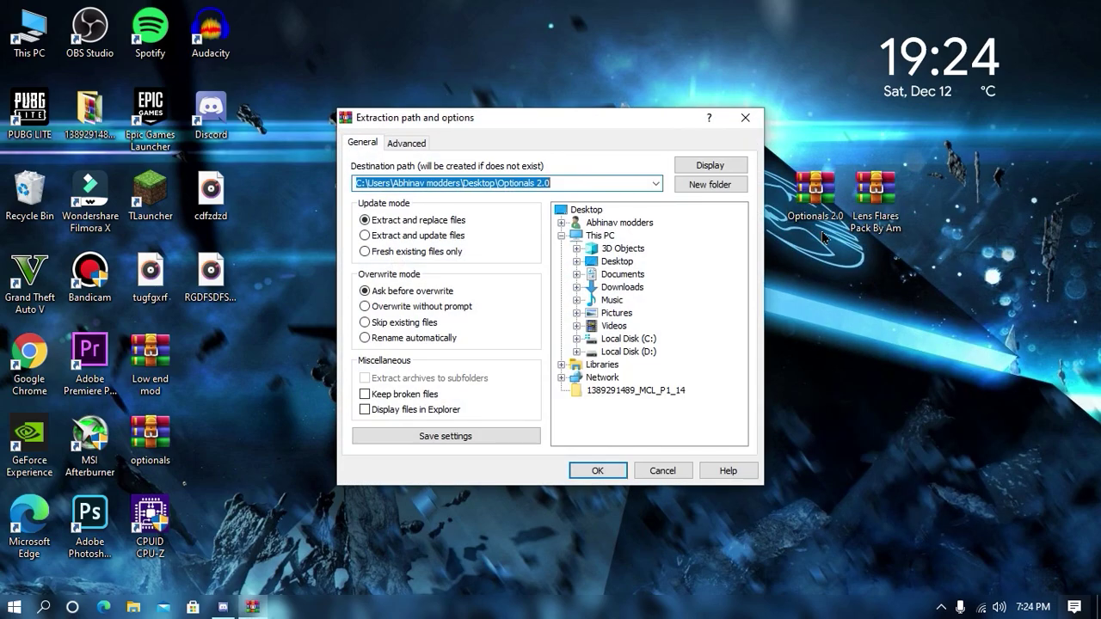
{"action": "key", "text": "Return"}
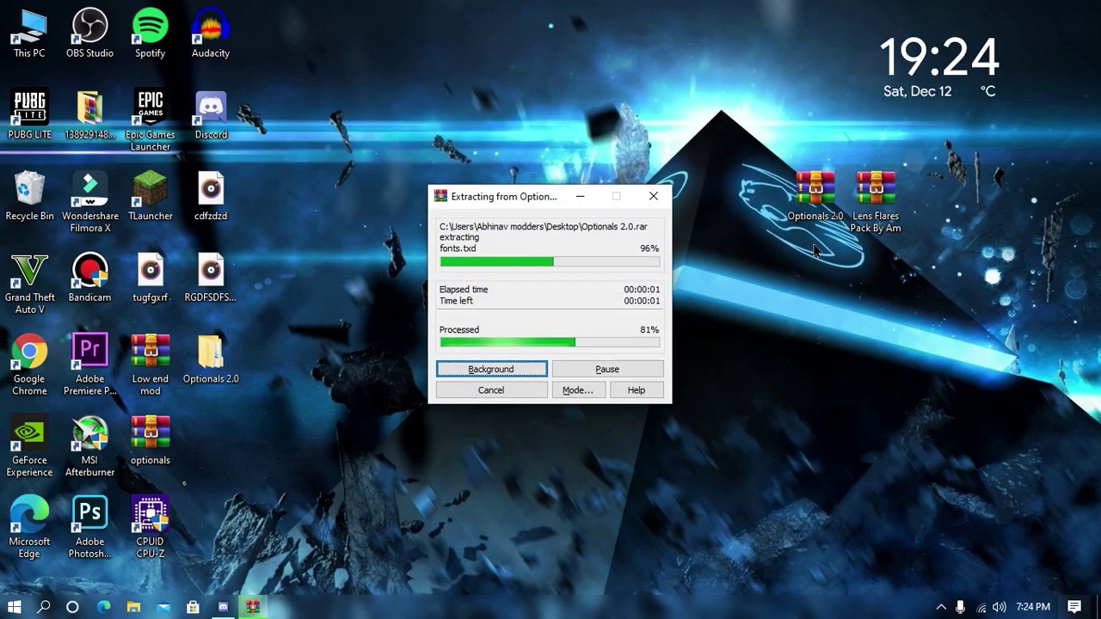
{"action": "left_click_drag", "start_coordinate": [205, 360], "coordinate": [946, 211]}
Step: Open the extracted Optionals 2.0 folder and a second file window, tiling the two side by side
{"action": "double_click", "coordinate": [943, 197]}
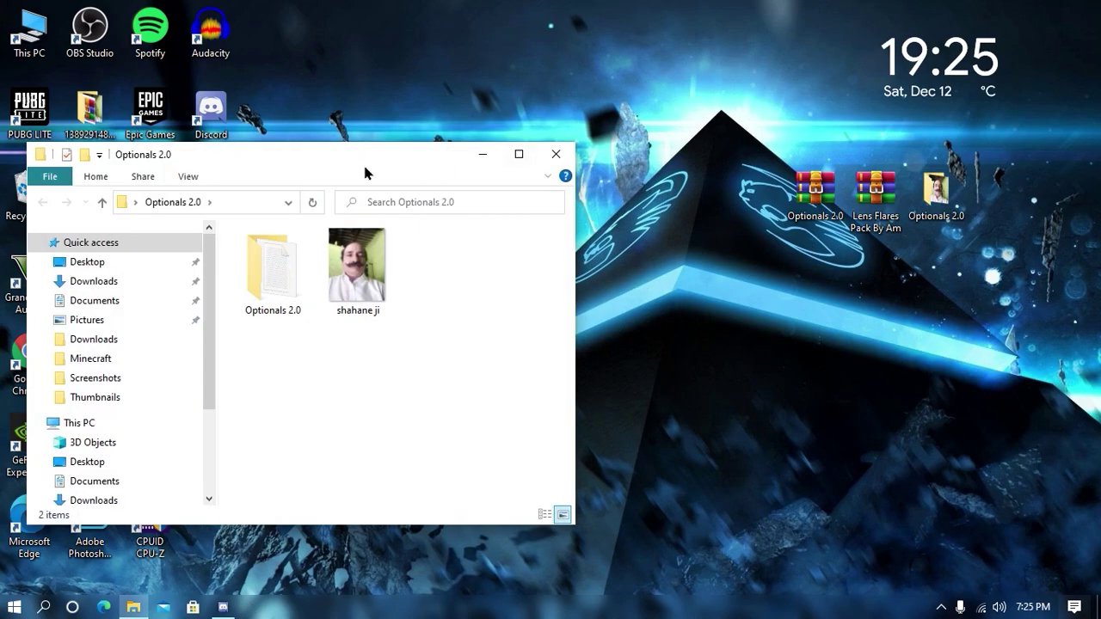
{"action": "left_click_drag", "start_coordinate": [365, 174], "coordinate": [1100, 191]}
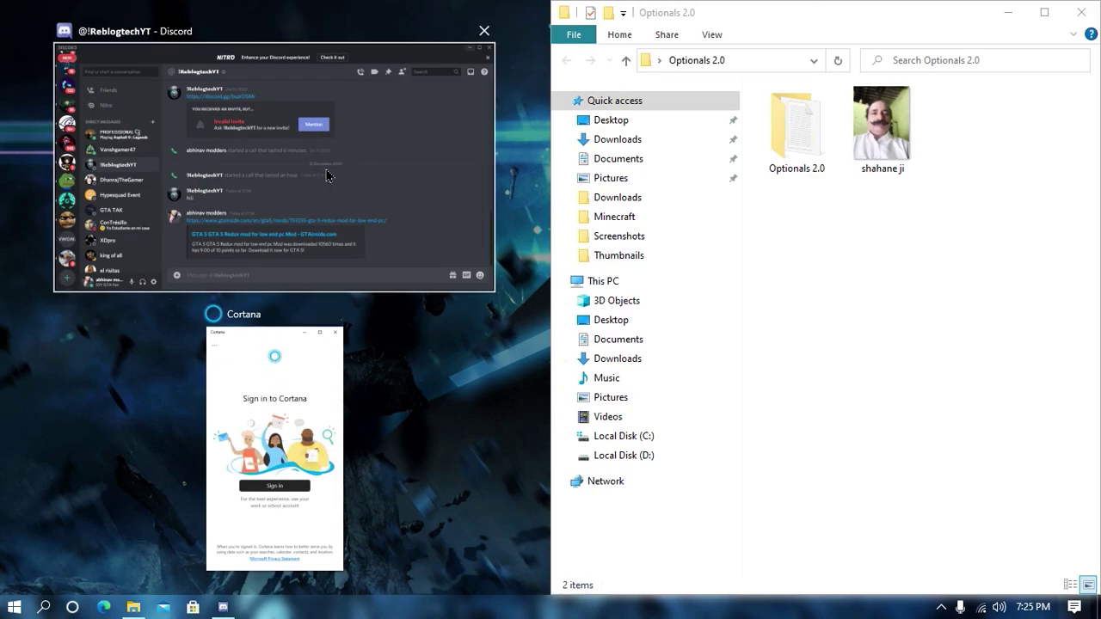
{"action": "key", "text": "Escape"}
{"action": "key", "text": "super+e"}
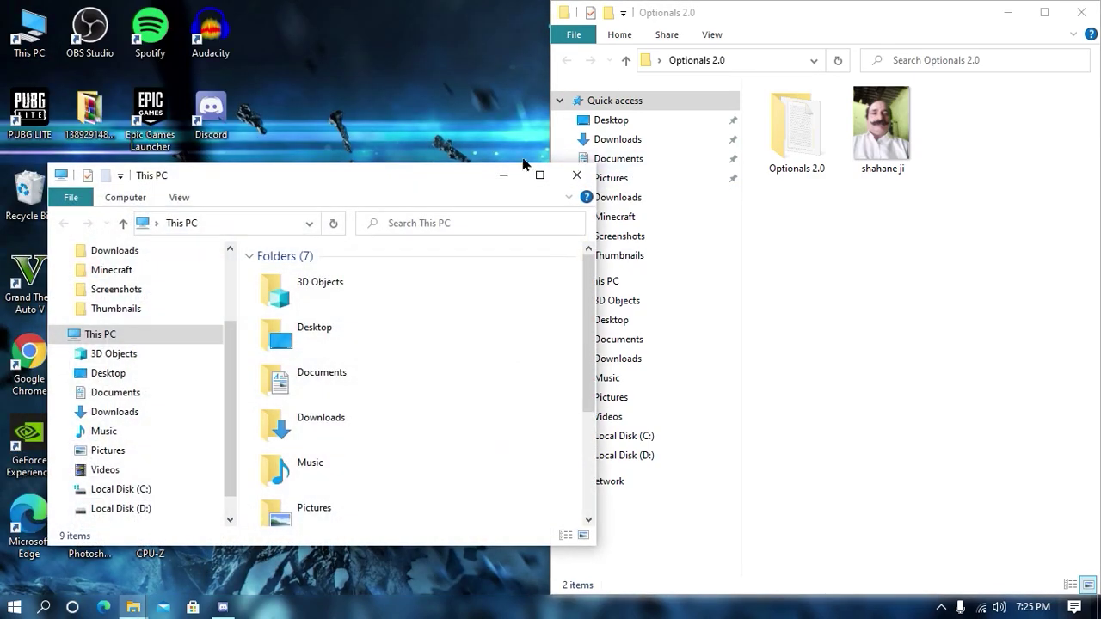
{"action": "left_click_drag", "start_coordinate": [457, 181], "coordinate": [2, 284]}
Step: Open the GTA-SanAndreas game folder under Games on drive D: and the inner Optionals 2.0 folder, then select the game's enb file
{"action": "double_click", "coordinate": [275, 511]}
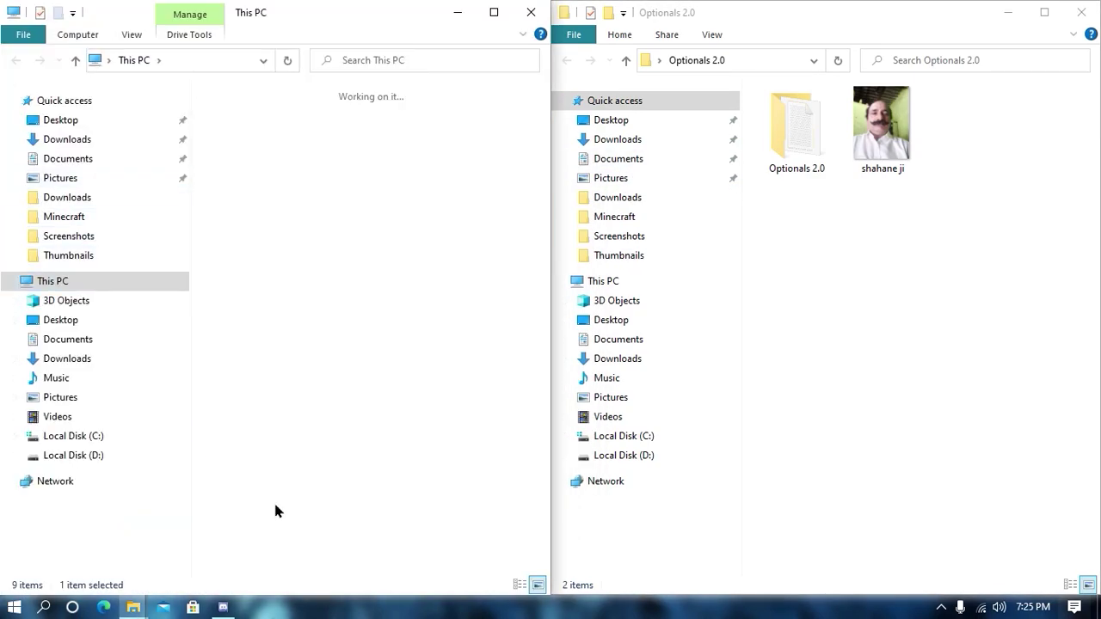
{"action": "left_click", "coordinate": [276, 511]}
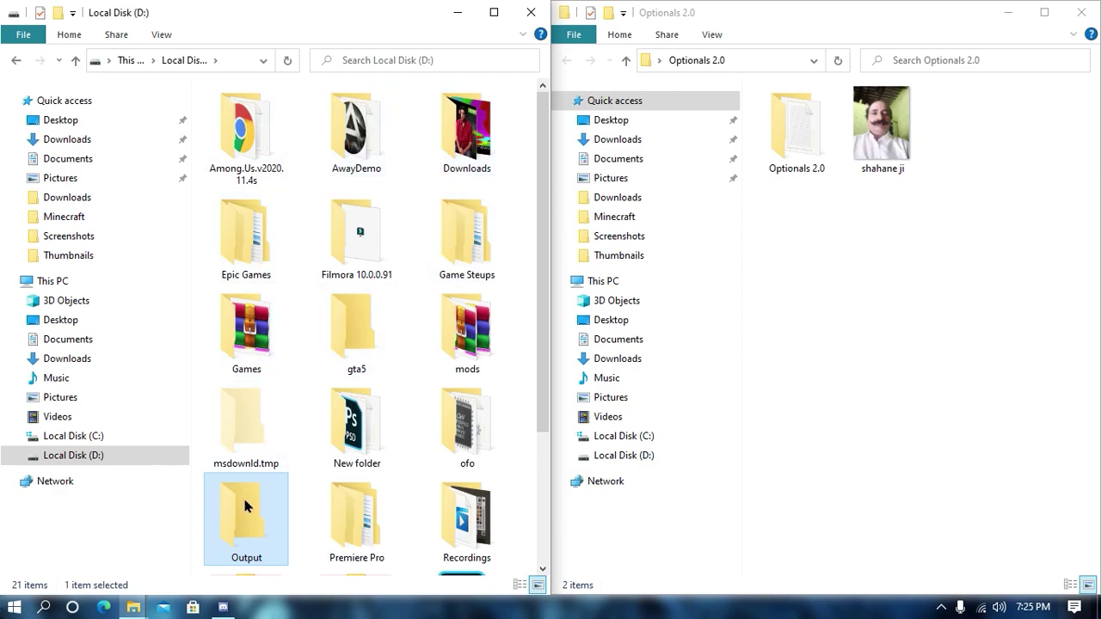
{"action": "double_click", "coordinate": [261, 327]}
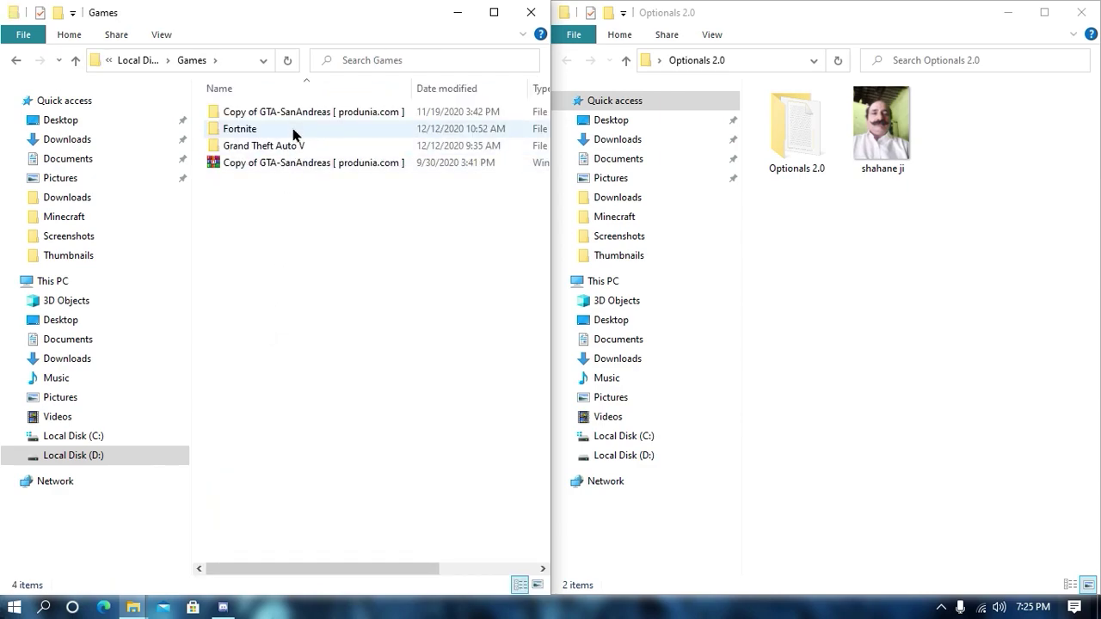
{"action": "double_click", "coordinate": [300, 113]}
{"action": "left_click", "coordinate": [818, 142]}
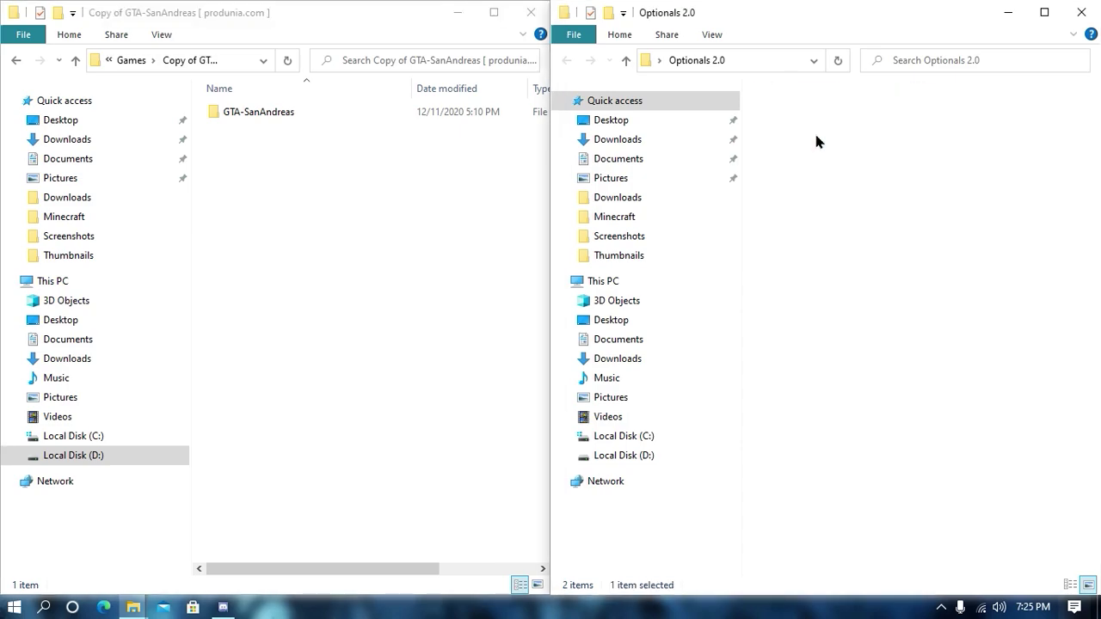
{"action": "left_click", "coordinate": [308, 116]}
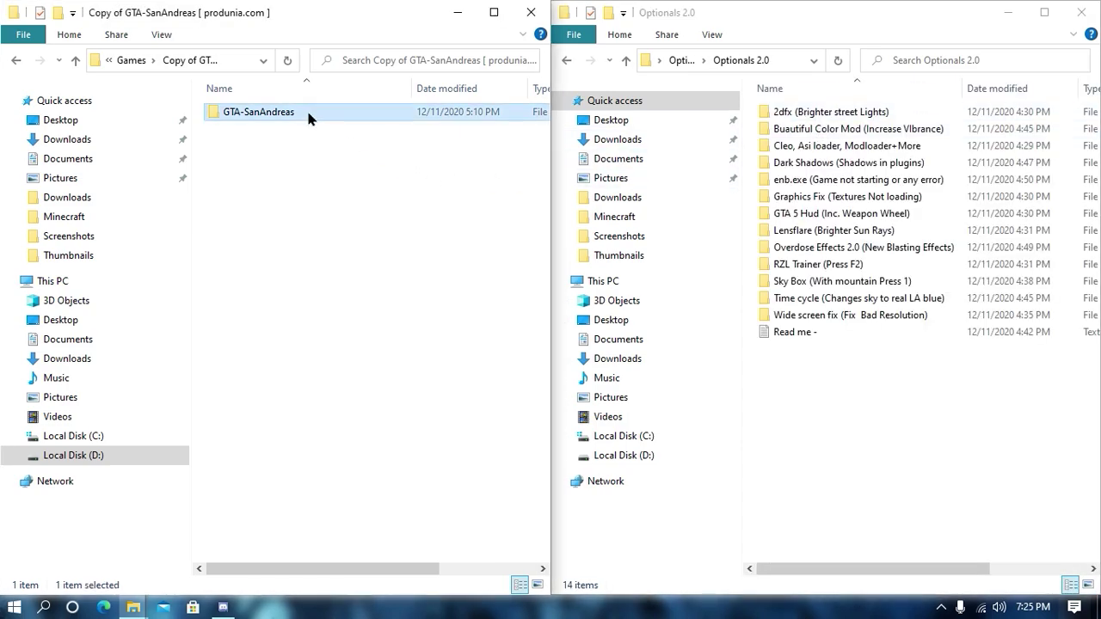
{"action": "double_click", "coordinate": [308, 116]}
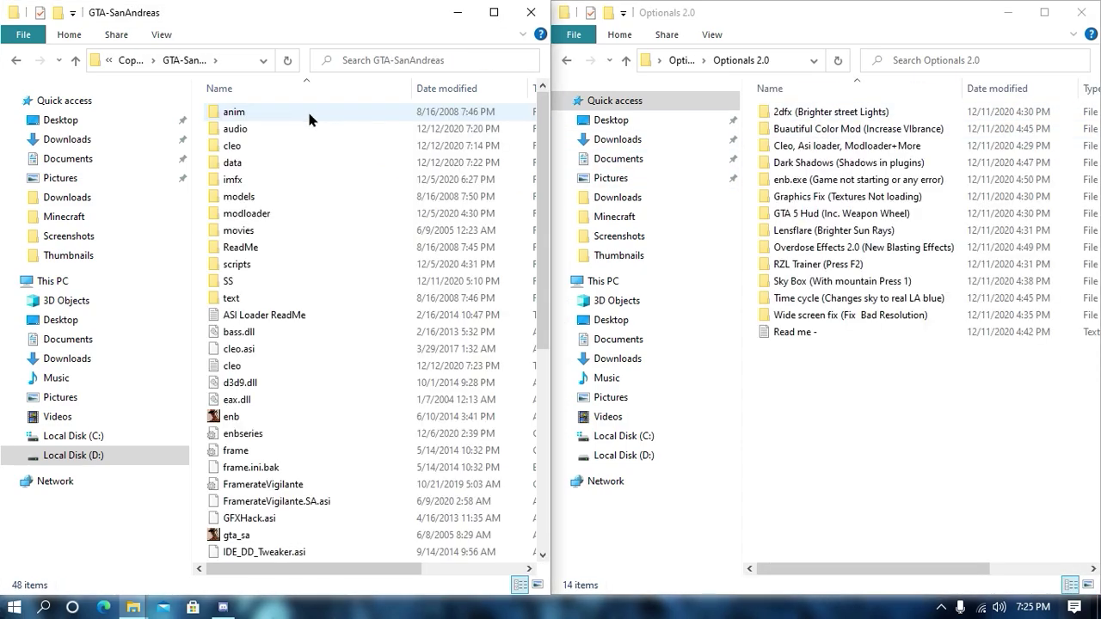
{"action": "type", "text": "enb"}
Step: Copy everything from the Cleo, Asi loader, Modloader+More folder into the GTA-SanAndreas folder, replacing files with the same names
{"action": "left_click", "coordinate": [837, 148]}
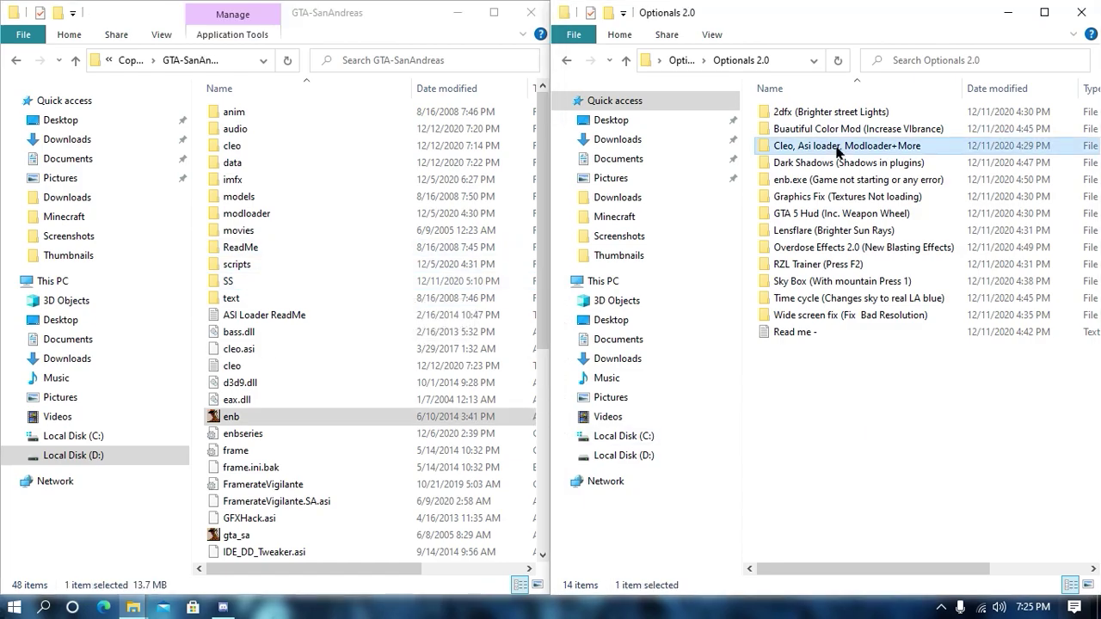
{"action": "double_click", "coordinate": [837, 148]}
{"action": "left_click_drag", "start_coordinate": [954, 396], "coordinate": [485, 315]}
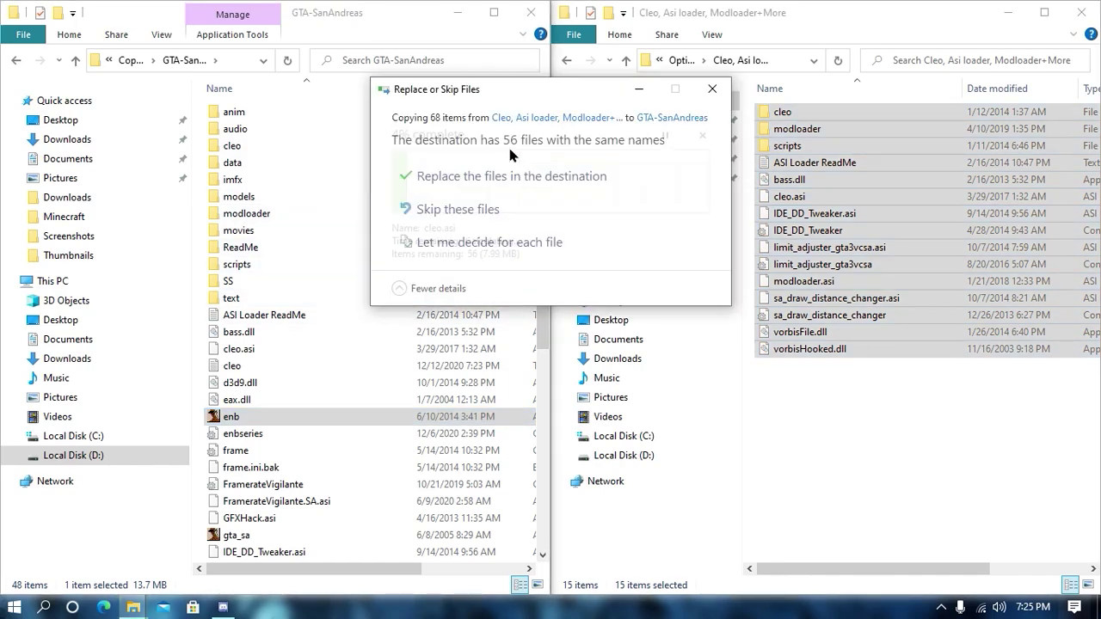
{"action": "left_click", "coordinate": [546, 181]}
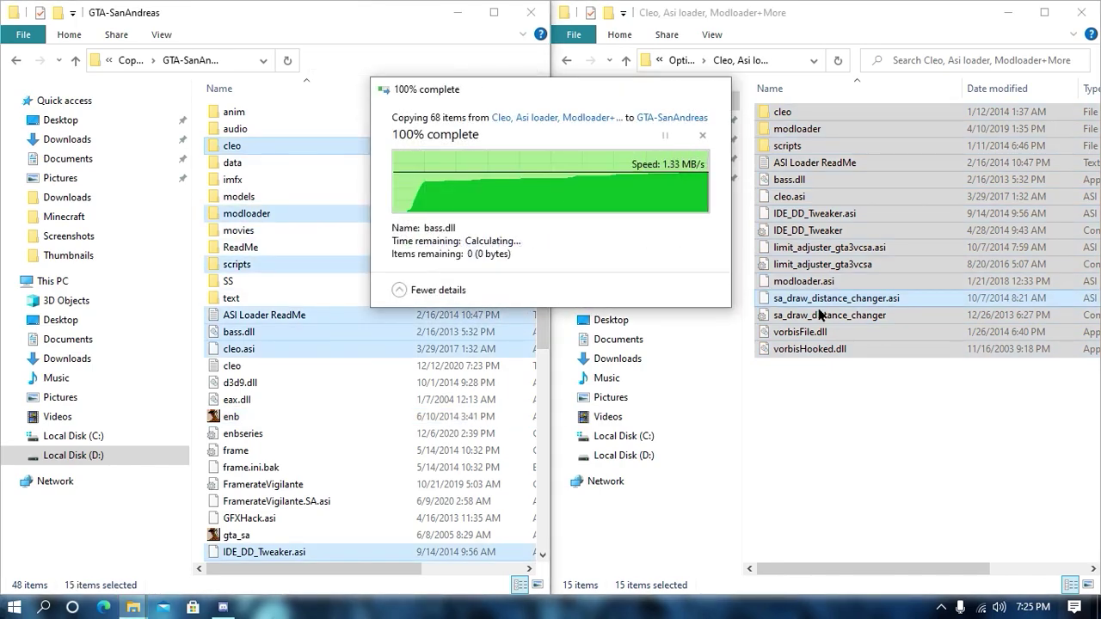
{"action": "key", "text": "alt+Left"}
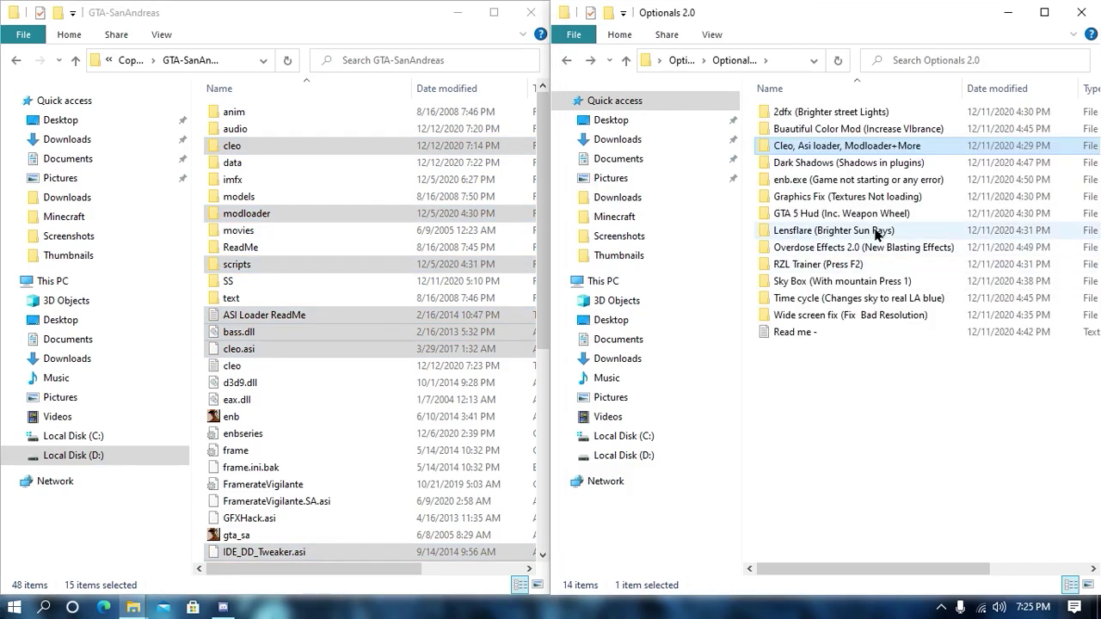
Step: Return to the desktop, extract the Lens Flares Pack By Am archive into its own folder, and move that folder clear of the other icons
{"action": "left_click", "coordinate": [1008, 13]}
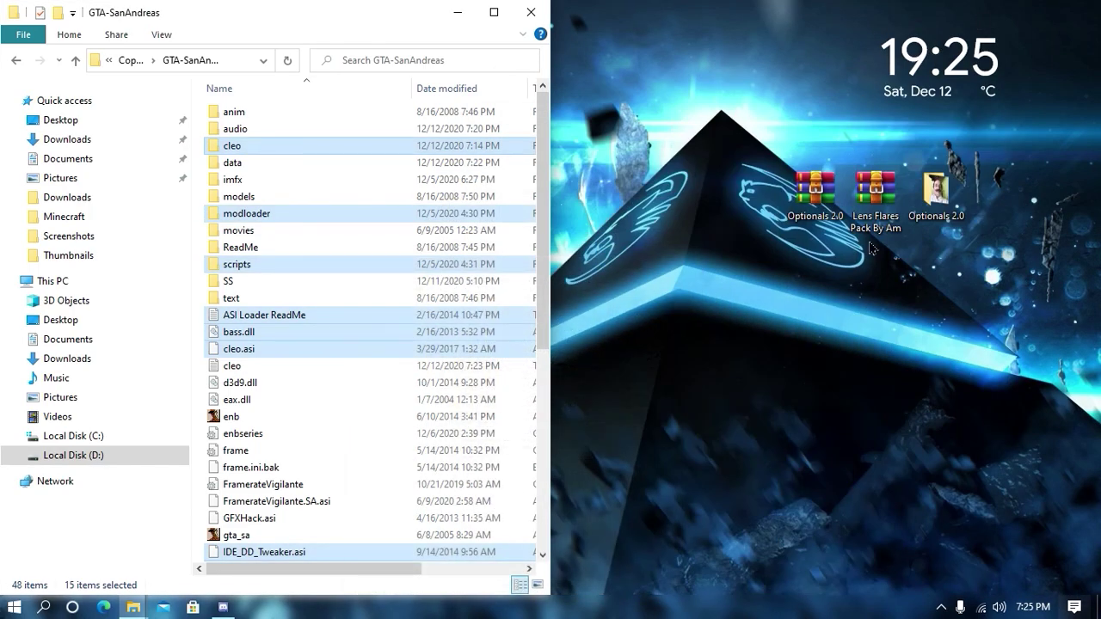
{"action": "left_click", "coordinate": [457, 12]}
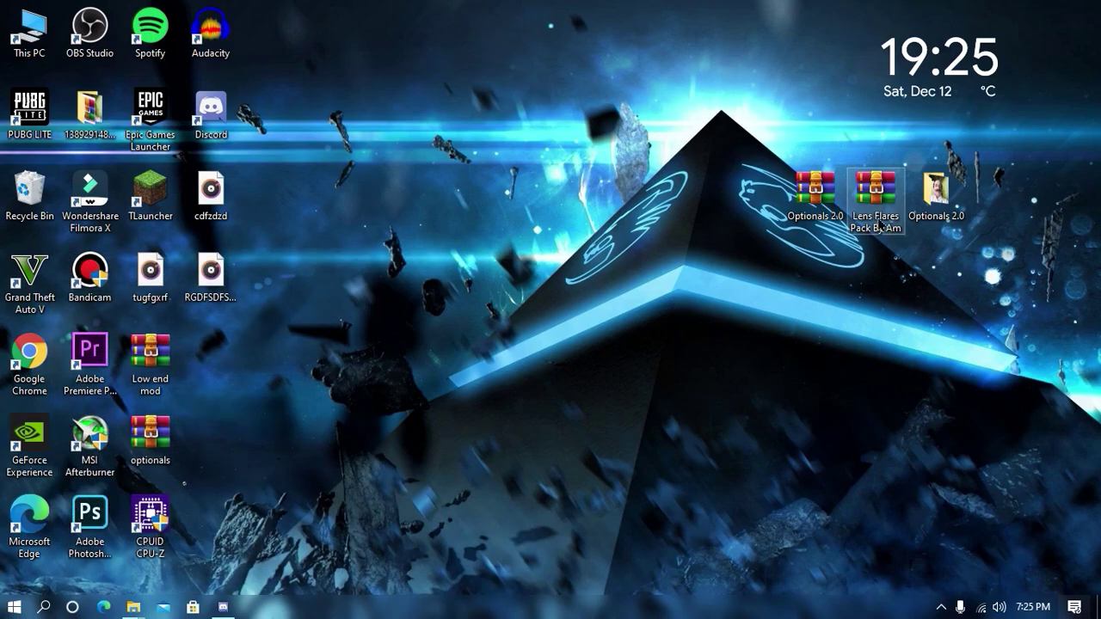
{"action": "right_click", "coordinate": [881, 198]}
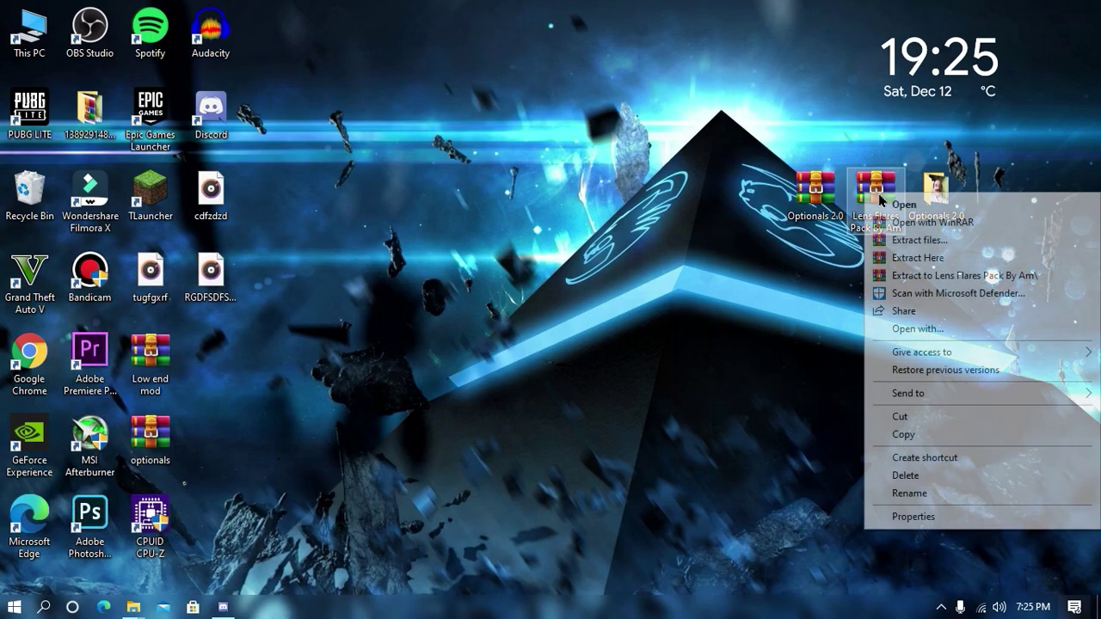
{"action": "left_click", "coordinate": [907, 243]}
{"action": "key", "text": "Return"}
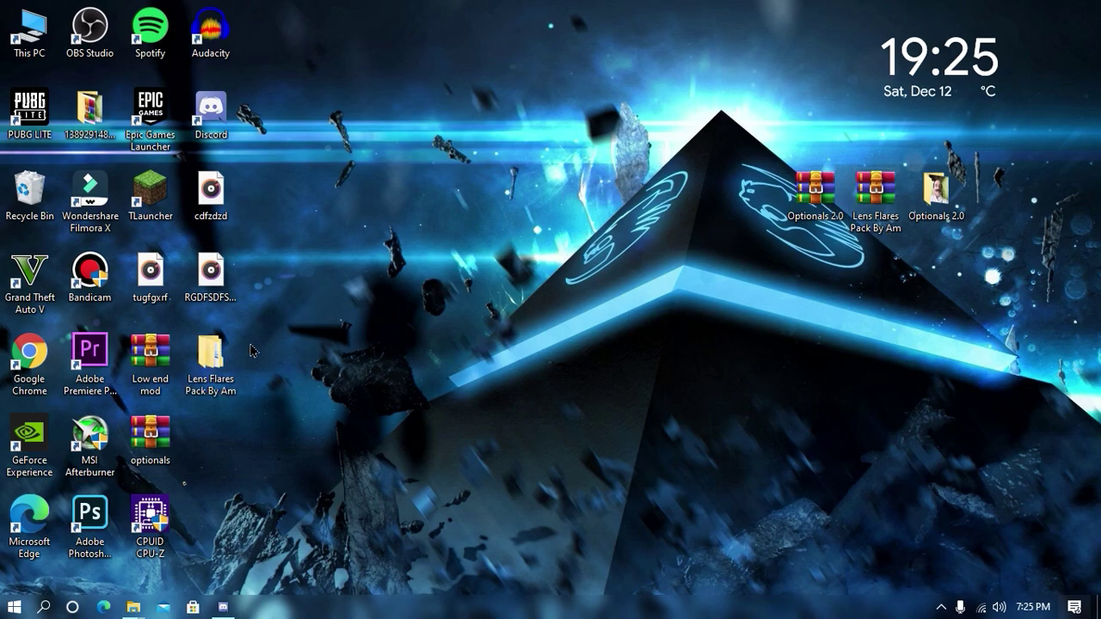
{"action": "left_click_drag", "start_coordinate": [212, 355], "coordinate": [1060, 443]}
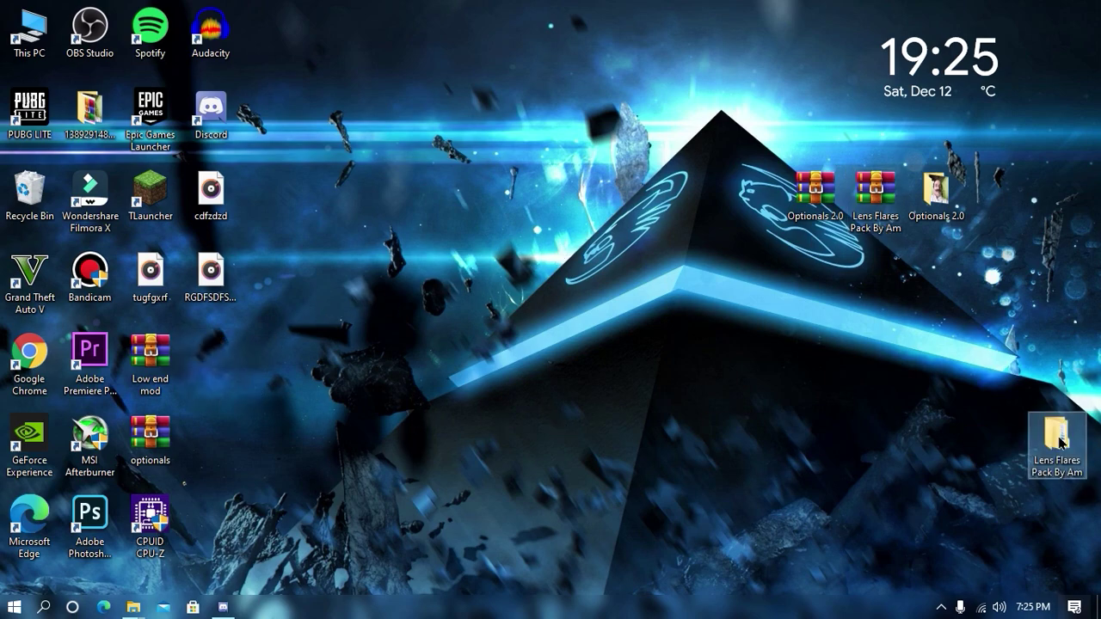
Step: Open the extracted Lens Flares Pack By Am folder and tile it beside the GTA-SanAndreas window
{"action": "double_click", "coordinate": [1060, 442]}
{"action": "left_click_drag", "start_coordinate": [450, 197], "coordinate": [1100, 338]}
{"action": "left_click", "coordinate": [214, 183]}
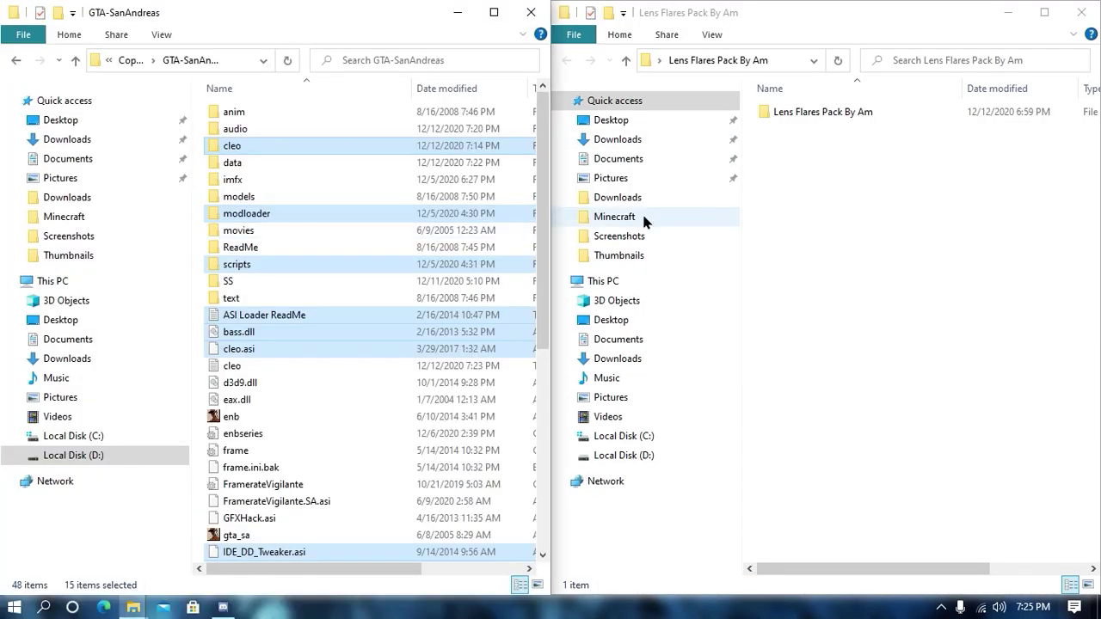
Step: Copy the imfx folder and imfx.asi from Copy to your game folder into GTA-SanAndreas, replacing files with the same names
{"action": "left_click", "coordinate": [888, 112]}
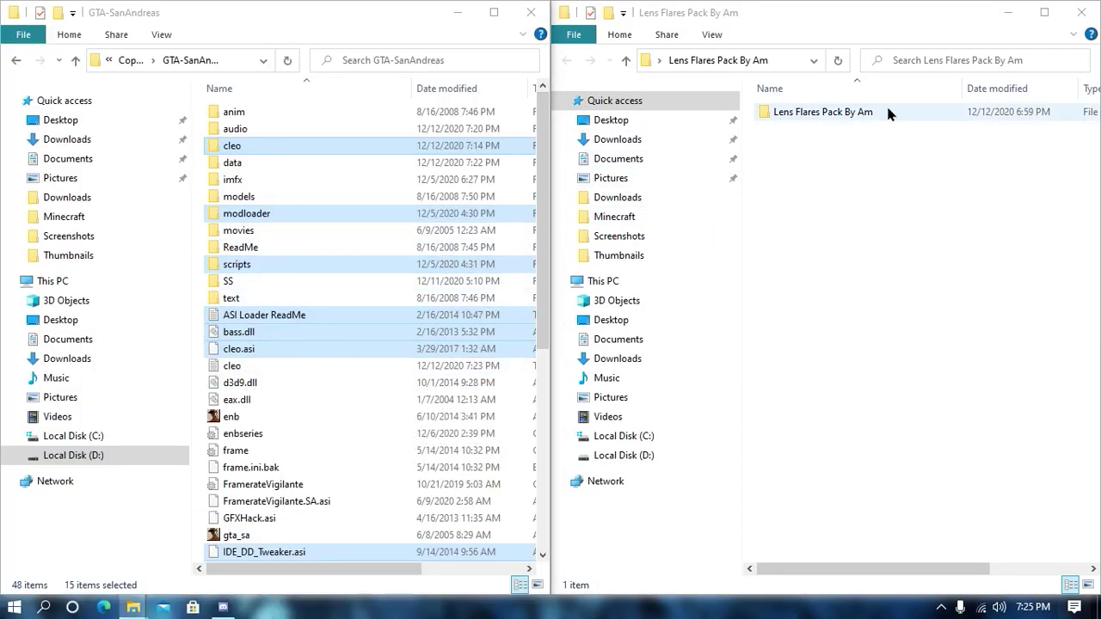
{"action": "double_click", "coordinate": [888, 112]}
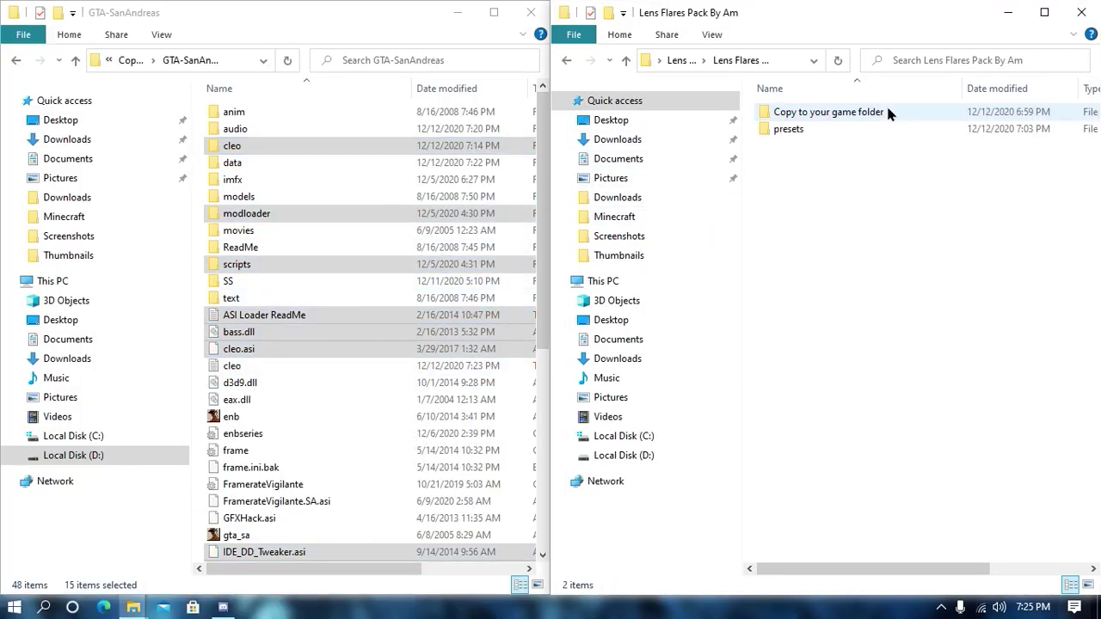
{"action": "left_click", "coordinate": [832, 119]}
{"action": "double_click", "coordinate": [833, 119]}
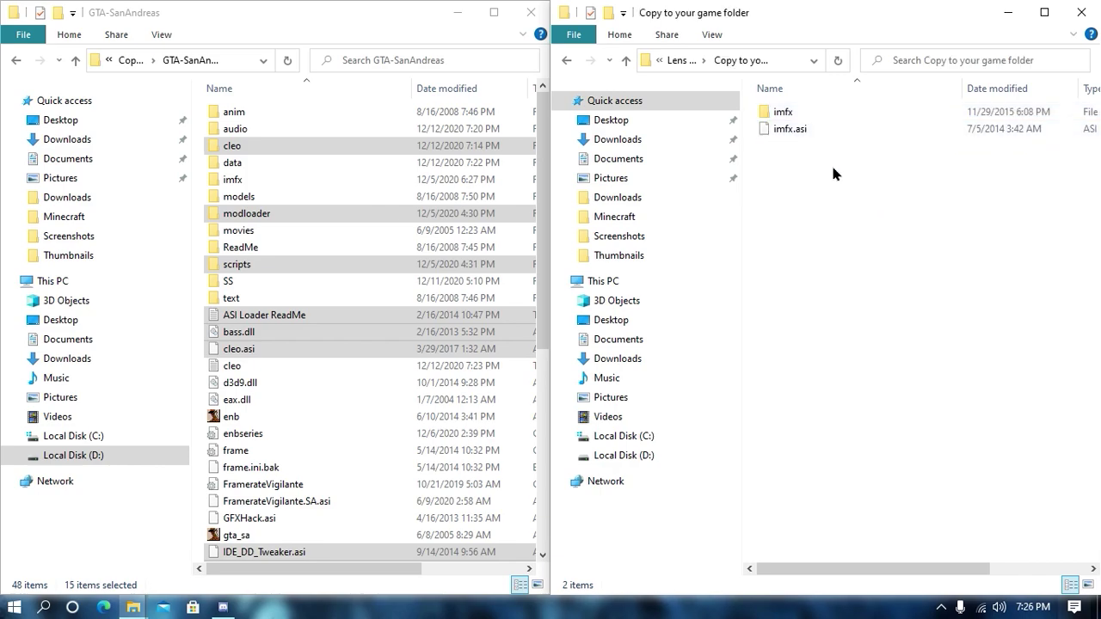
{"action": "left_click_drag", "start_coordinate": [833, 184], "coordinate": [405, 443]}
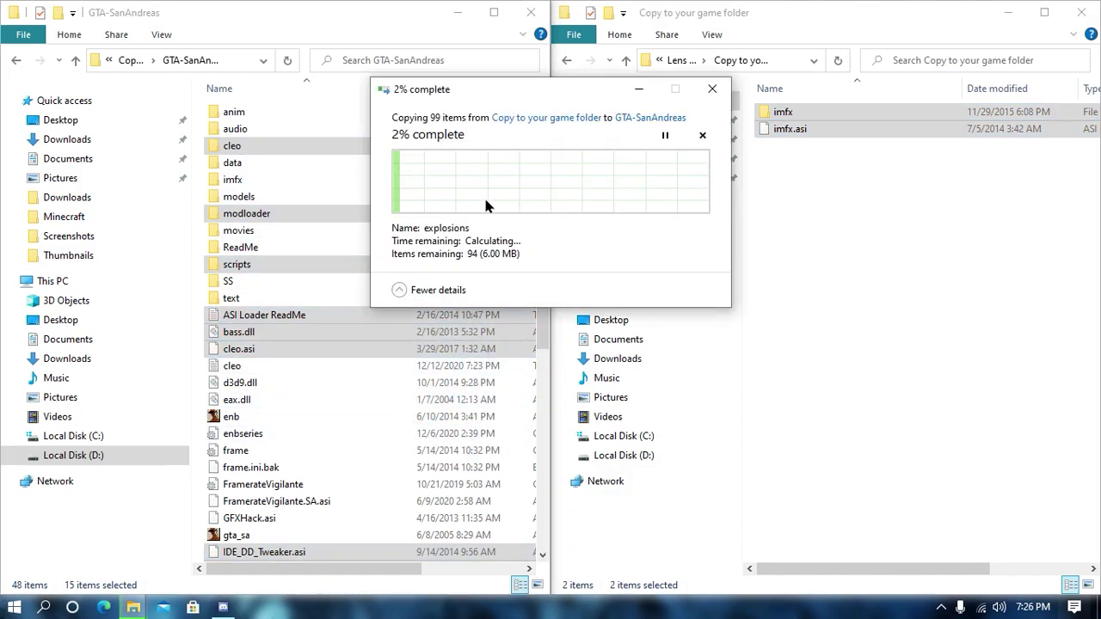
{"action": "left_click", "coordinate": [516, 179]}
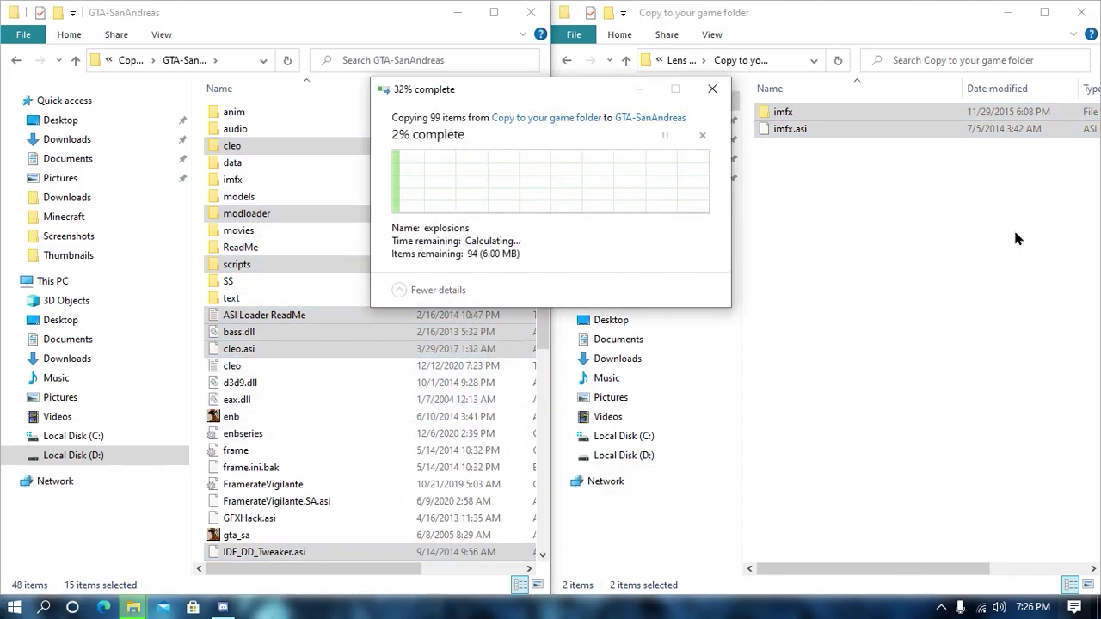
Step: Open the lens flare pack's presets folder and inspect the contents of the Lens flare 1 preset
{"action": "left_click", "coordinate": [903, 211]}
{"action": "key", "text": "BackSpace"}
{"action": "left_click", "coordinate": [785, 131]}
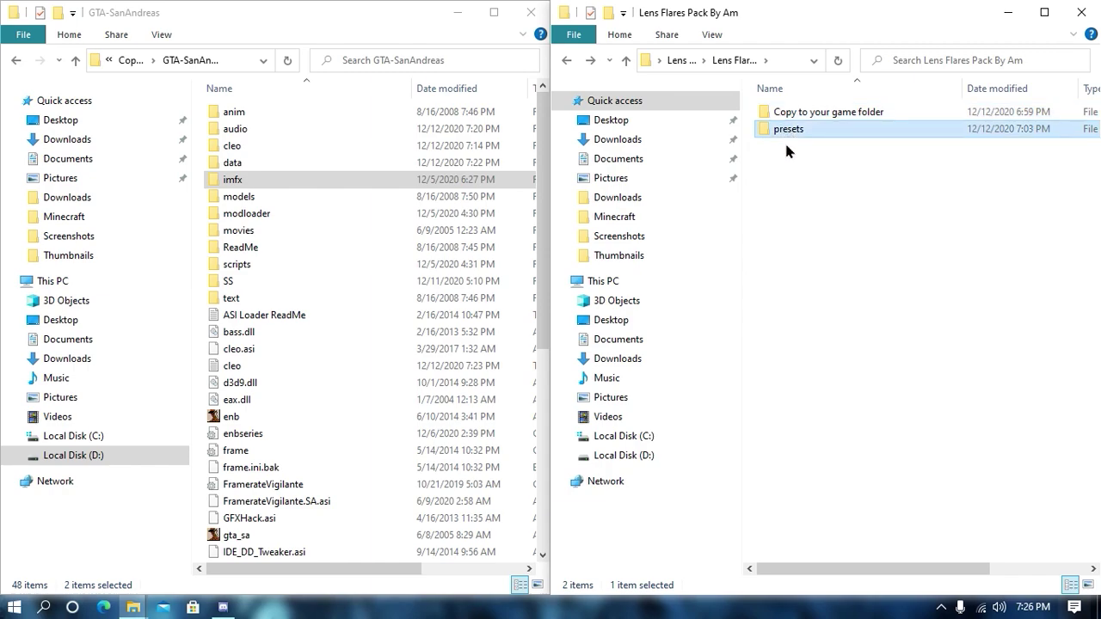
{"action": "double_click", "coordinate": [793, 134]}
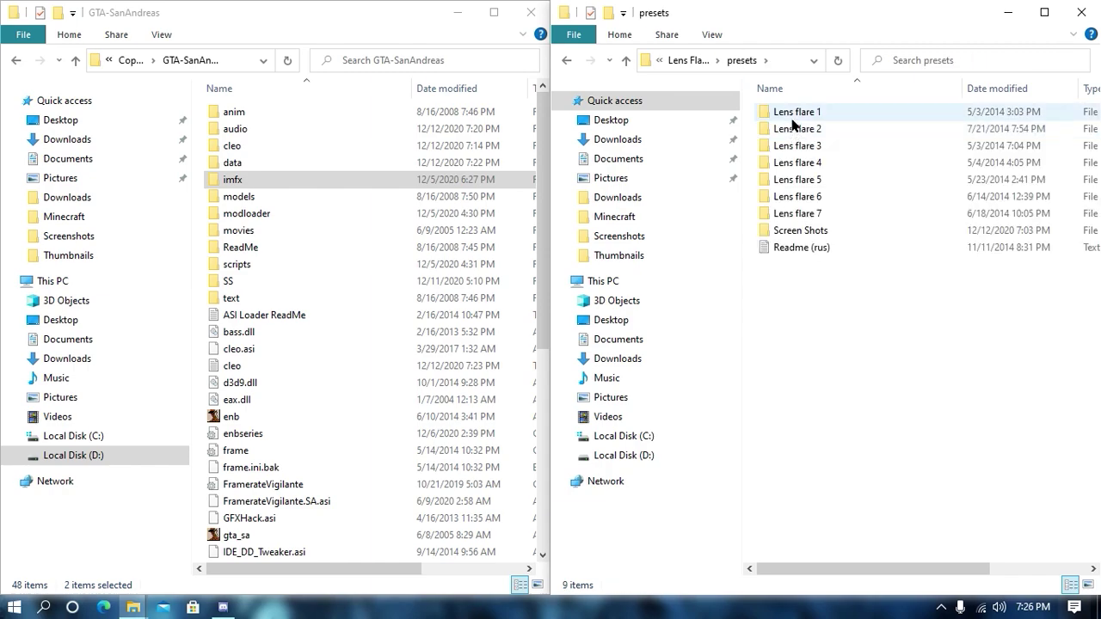
{"action": "double_click", "coordinate": [800, 116]}
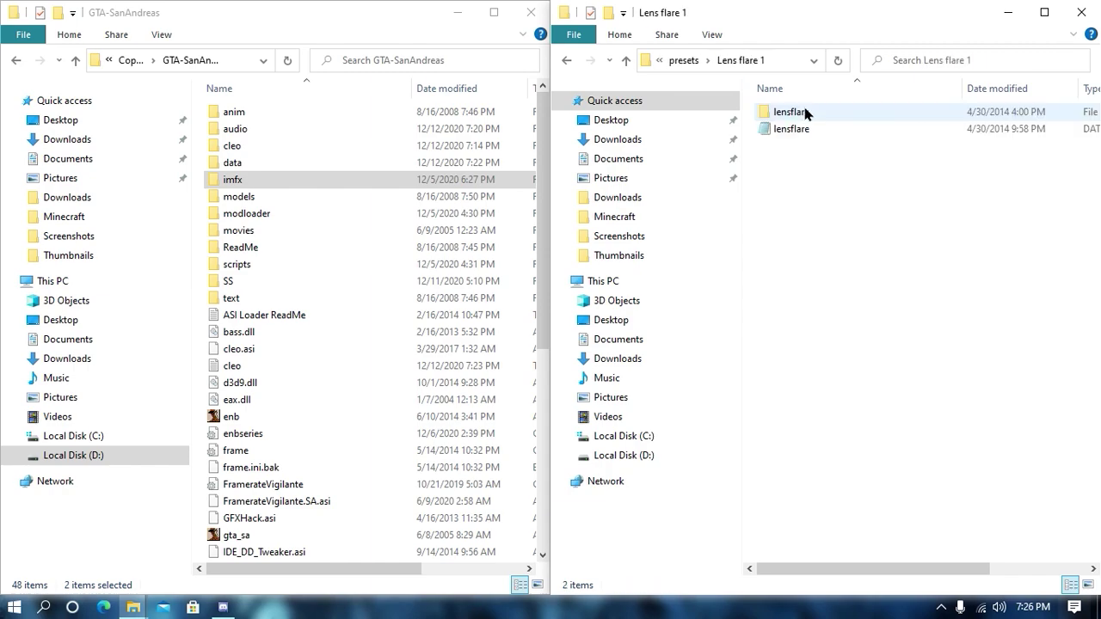
{"action": "key", "text": "BackSpace"}
{"action": "key", "text": "Down"}
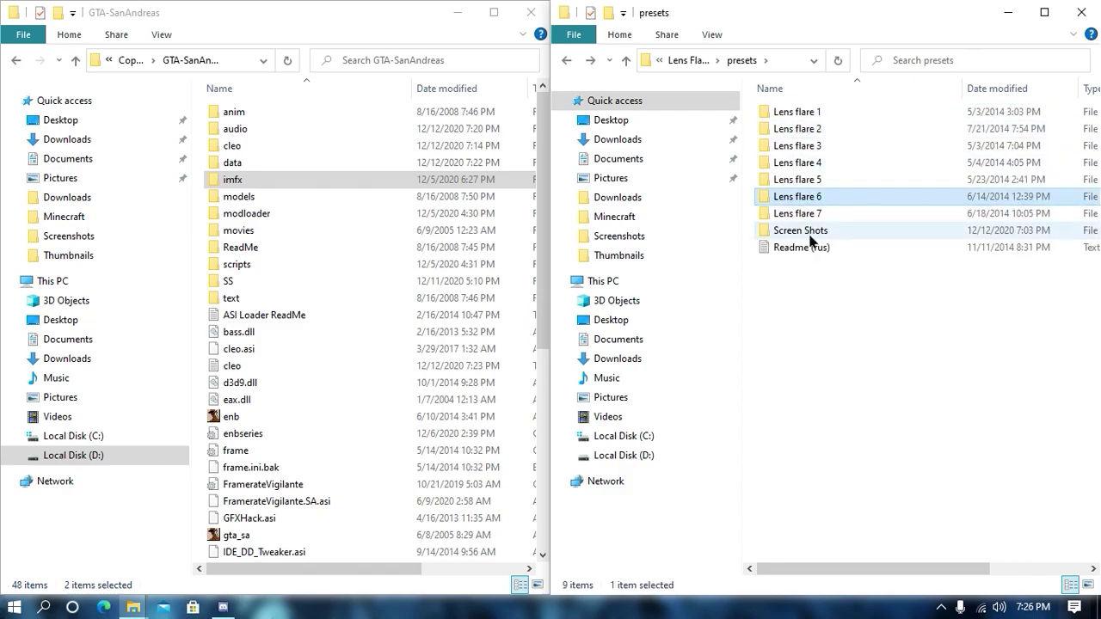
Step: View the lens flare preview images in the Screen Shots folder, starting with Lens flare ss 1, and close the image viewer
{"action": "double_click", "coordinate": [804, 232]}
{"action": "double_click", "coordinate": [776, 136]}
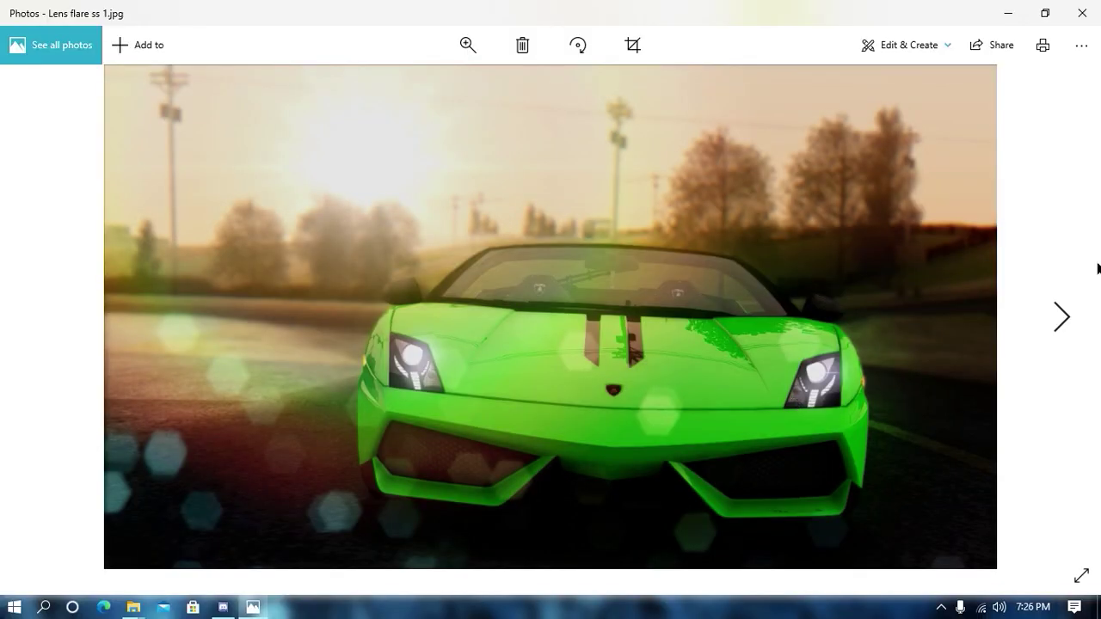
{"action": "left_click", "coordinate": [1061, 315]}
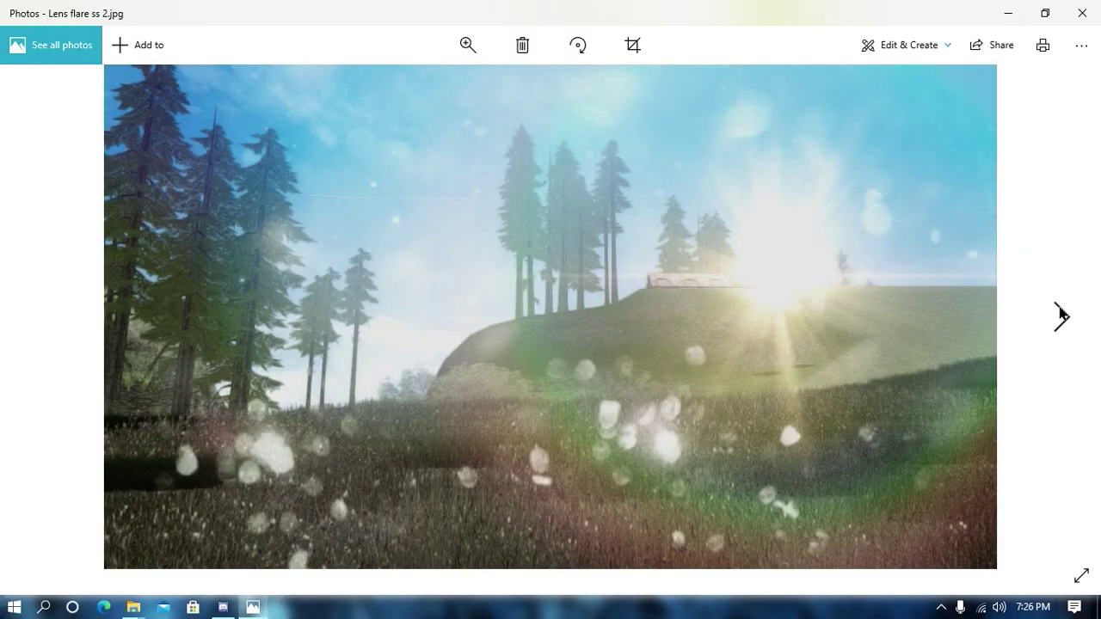
{"action": "left_click", "coordinate": [1062, 315]}
{"action": "left_click", "coordinate": [1062, 315]}
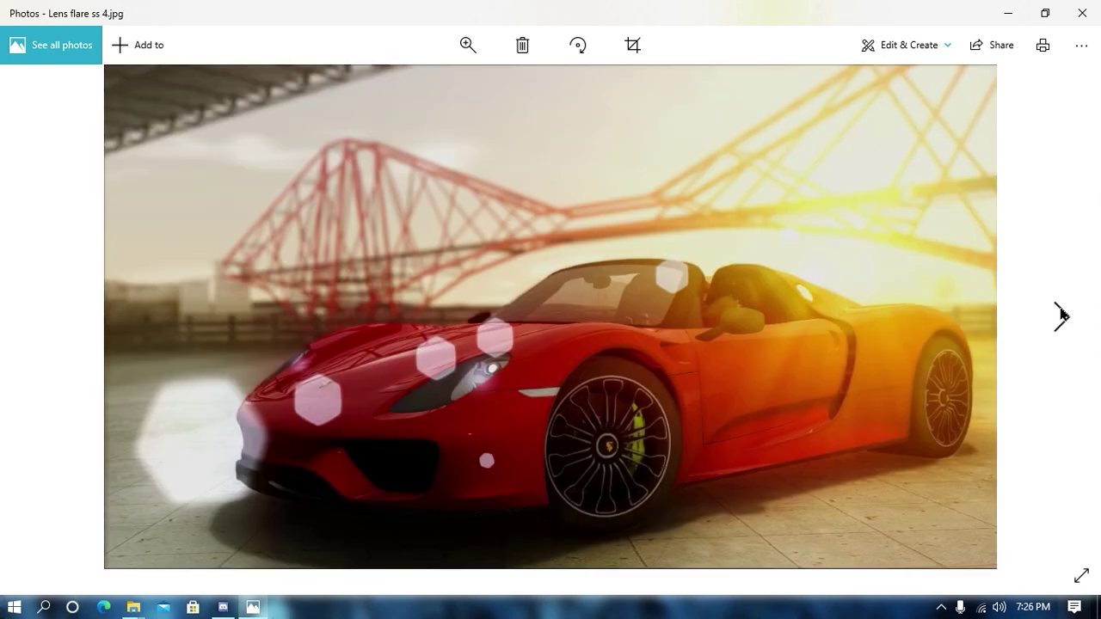
{"action": "left_click", "coordinate": [1062, 315]}
{"action": "left_click", "coordinate": [1062, 315]}
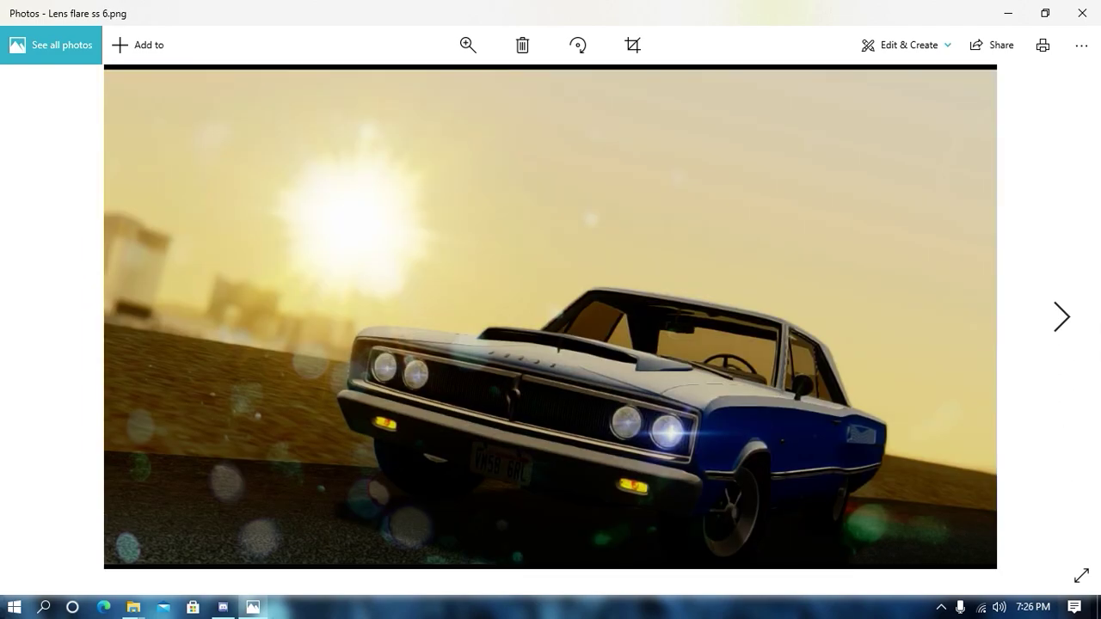
{"action": "left_click", "coordinate": [1083, 13]}
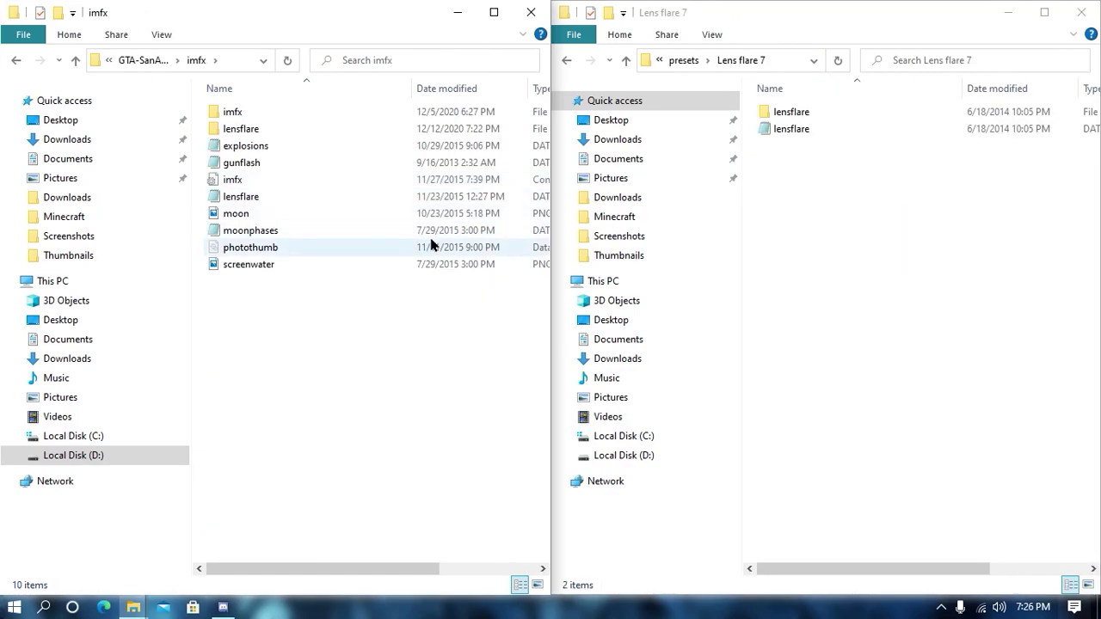
Step: Copy the lensflare folder and lensflare data file from the Lens flare 7 preset into GTA-SanAndreas's imfx folder, replacing existing files, and minimize the preset window
{"action": "left_click_drag", "start_coordinate": [824, 172], "coordinate": [388, 394]}
{"action": "left_click", "coordinate": [491, 175]}
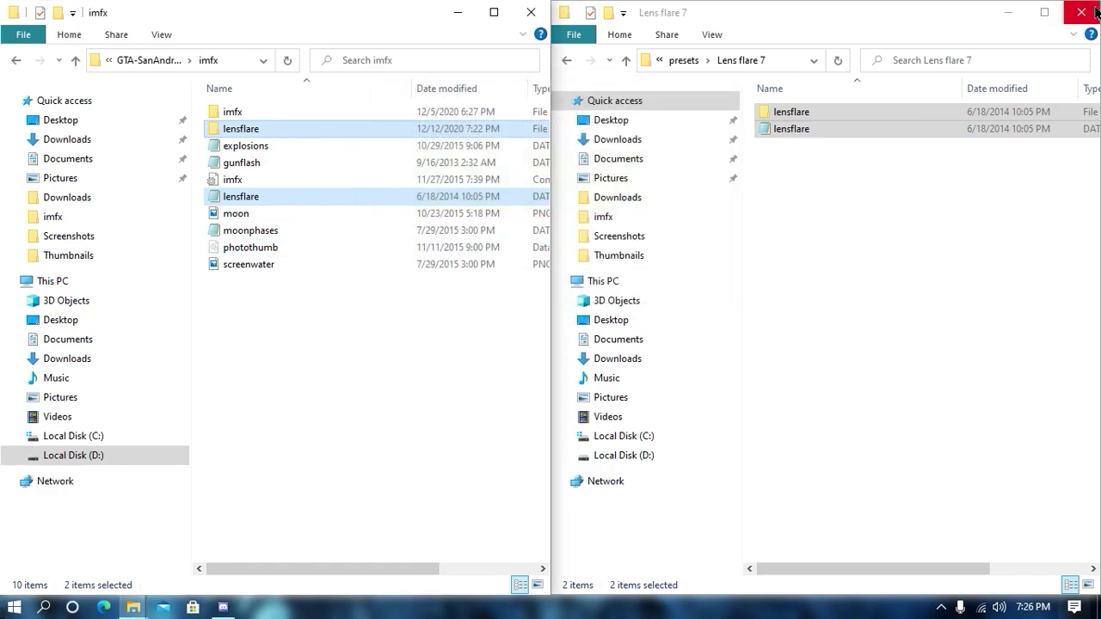
{"action": "left_click", "coordinate": [1010, 17]}
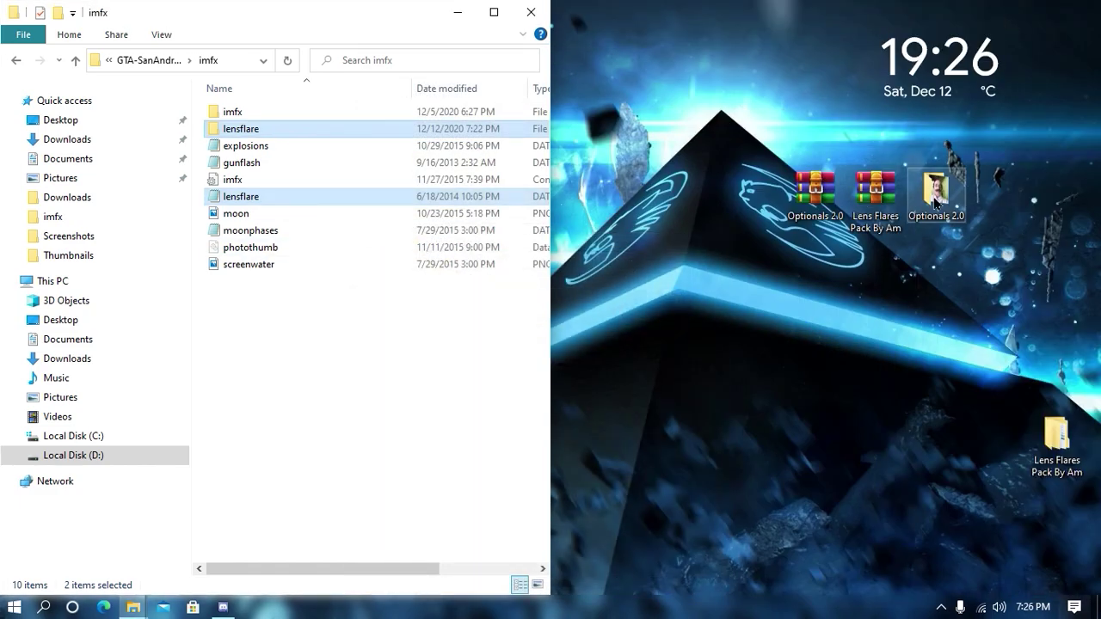
Step: Open the Optionals 2.0 folder from the desktop, tile it beside the imfx window, and open an item inside it
{"action": "double_click", "coordinate": [936, 190]}
{"action": "left_click_drag", "start_coordinate": [470, 216], "coordinate": [1100, 241]}
{"action": "double_click", "coordinate": [784, 124]}
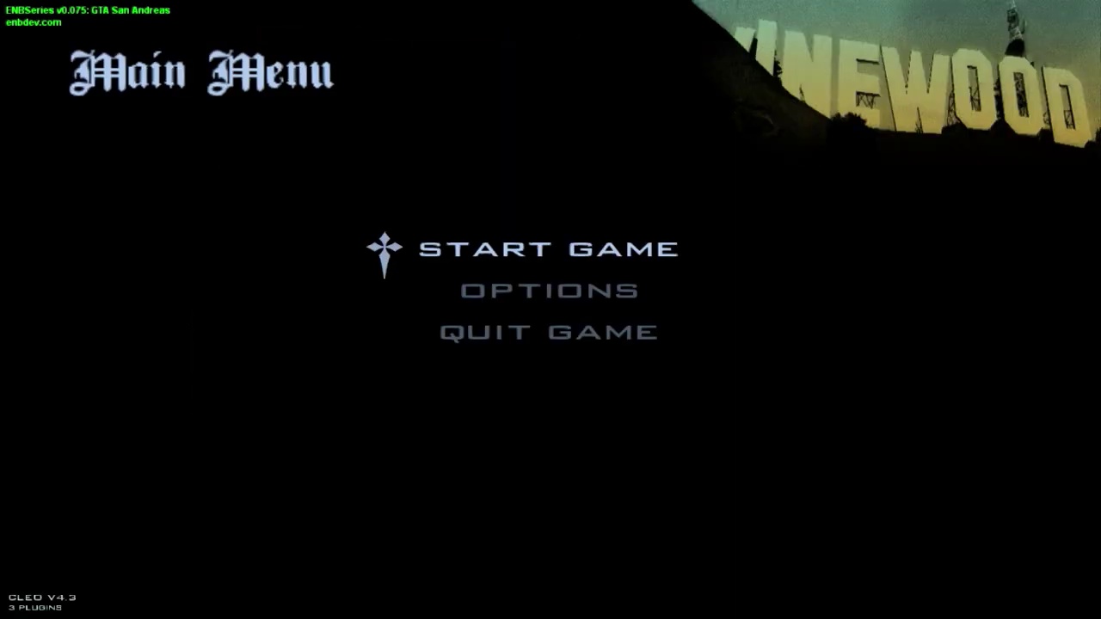
Step: Load the In the Beginning save file from the game's main menu
{"action": "key", "text": "Return"}
{"action": "key", "text": "Down"}
{"action": "key", "text": "Return"}
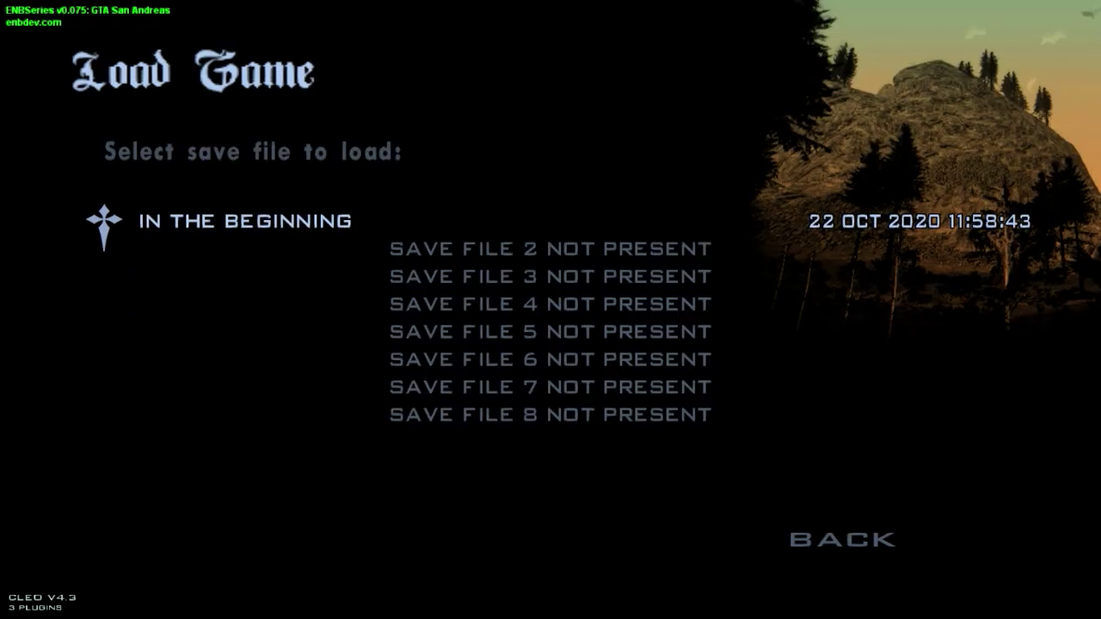
{"action": "key", "text": "Return"}
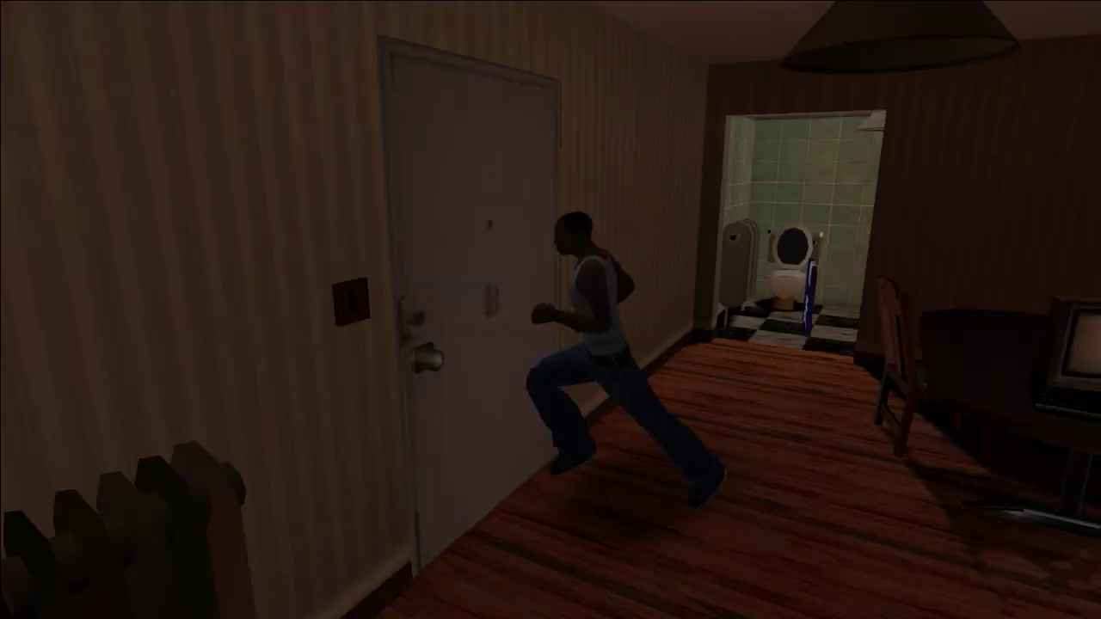
{"action": "key", "text": "w"}
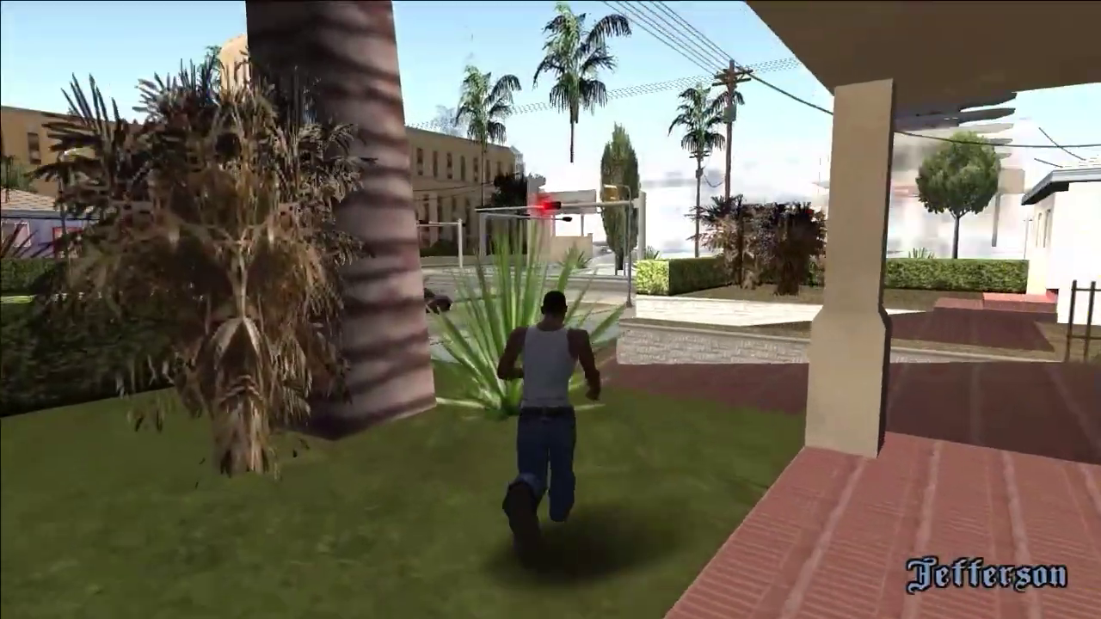
{"action": "key", "text": "w"}
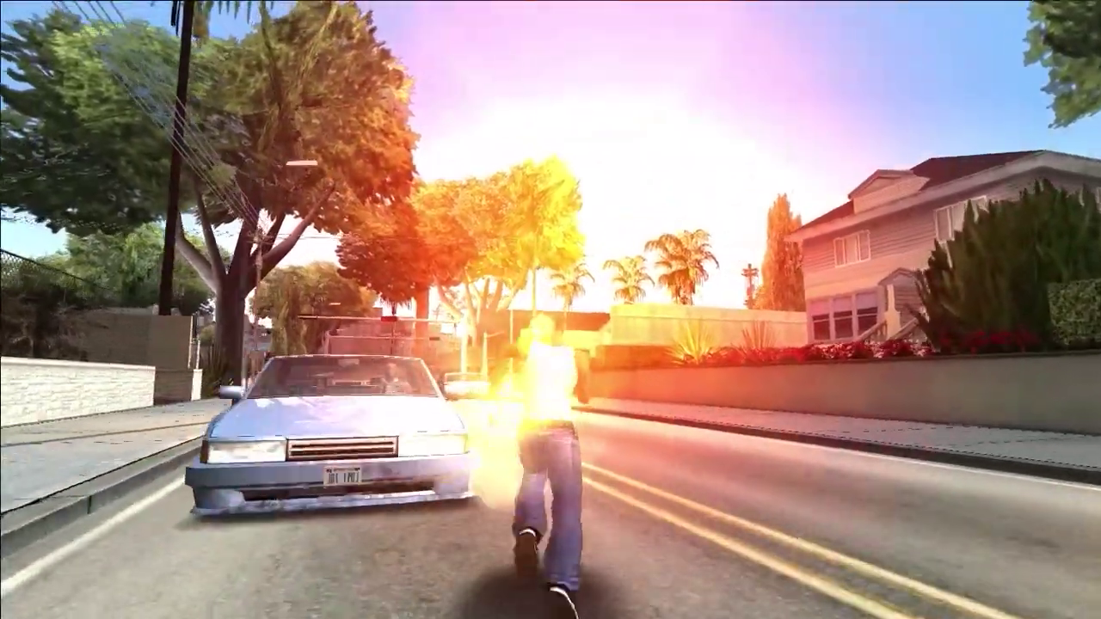
{"action": "key", "text": "w"}
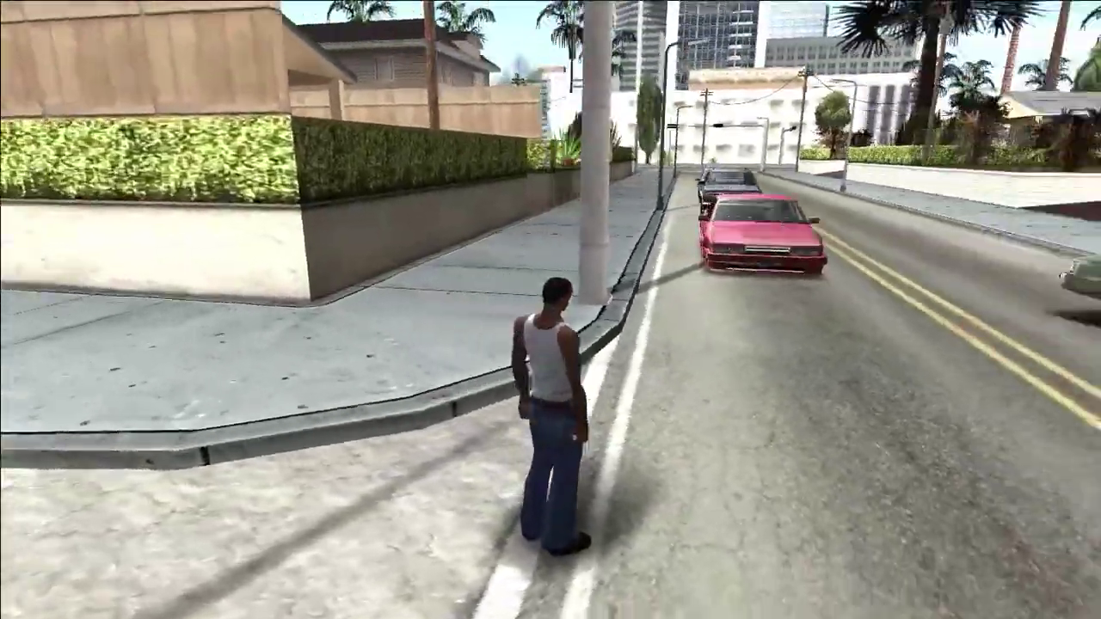
{"action": "key", "text": "w"}
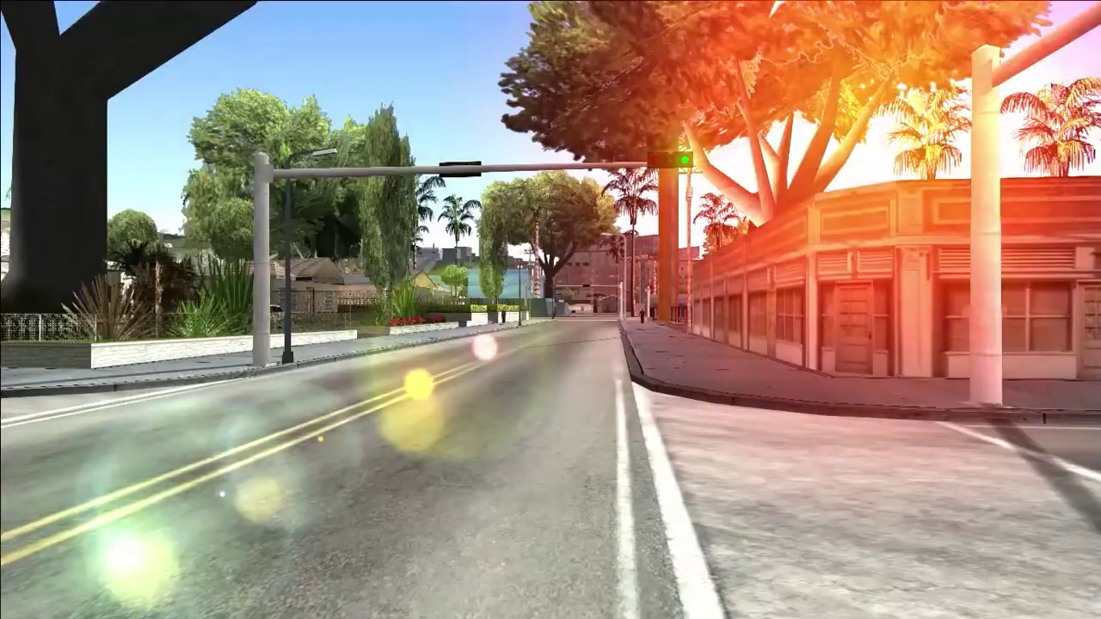